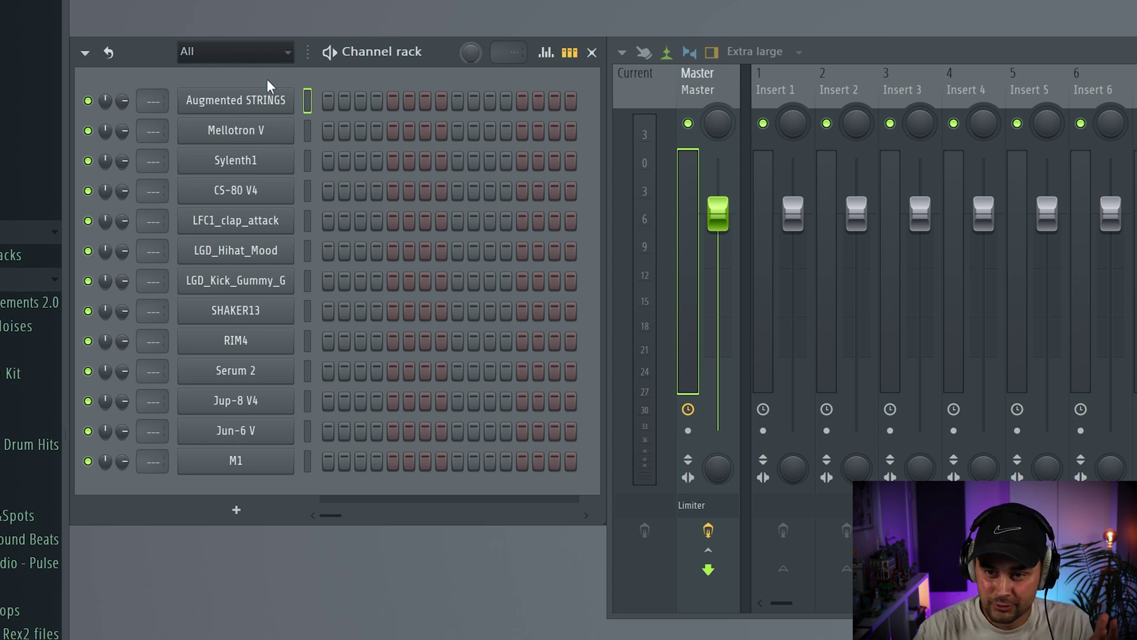
Step: Route the Augmented STRINGS instrument to a free mixer insert from its plugin window menu
left_click(272, 100)
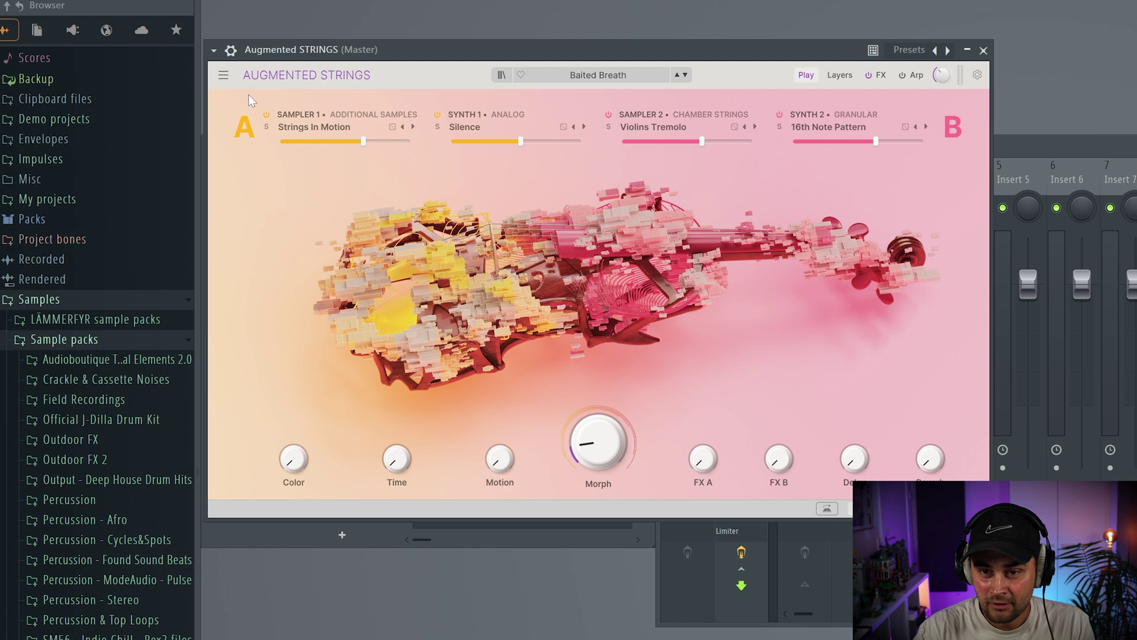
left_click(214, 50)
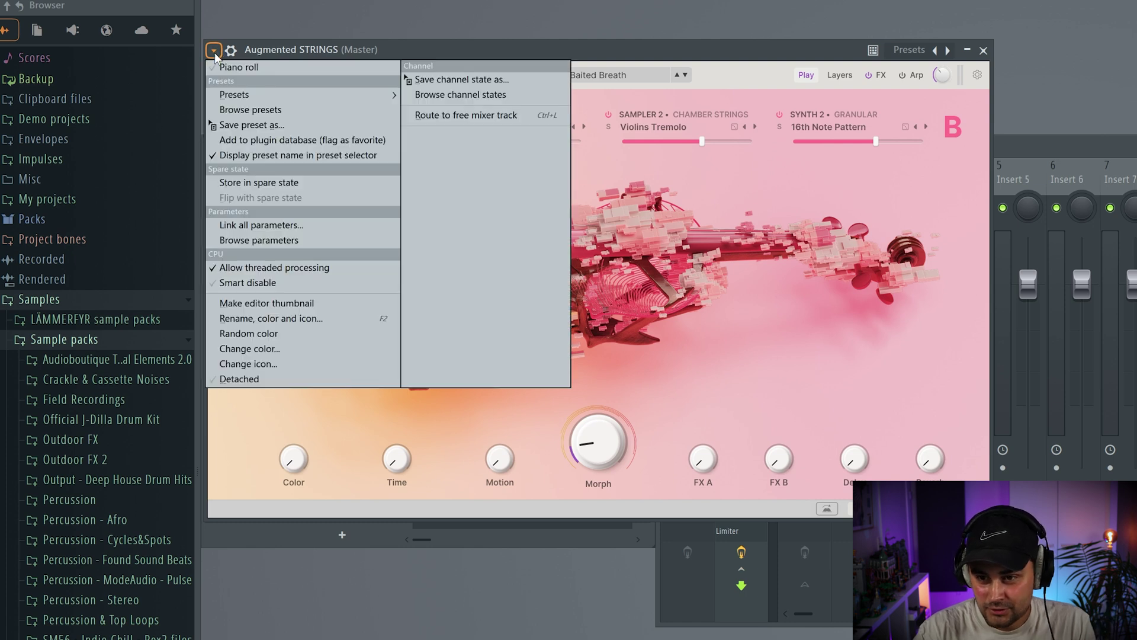
left_click(466, 114)
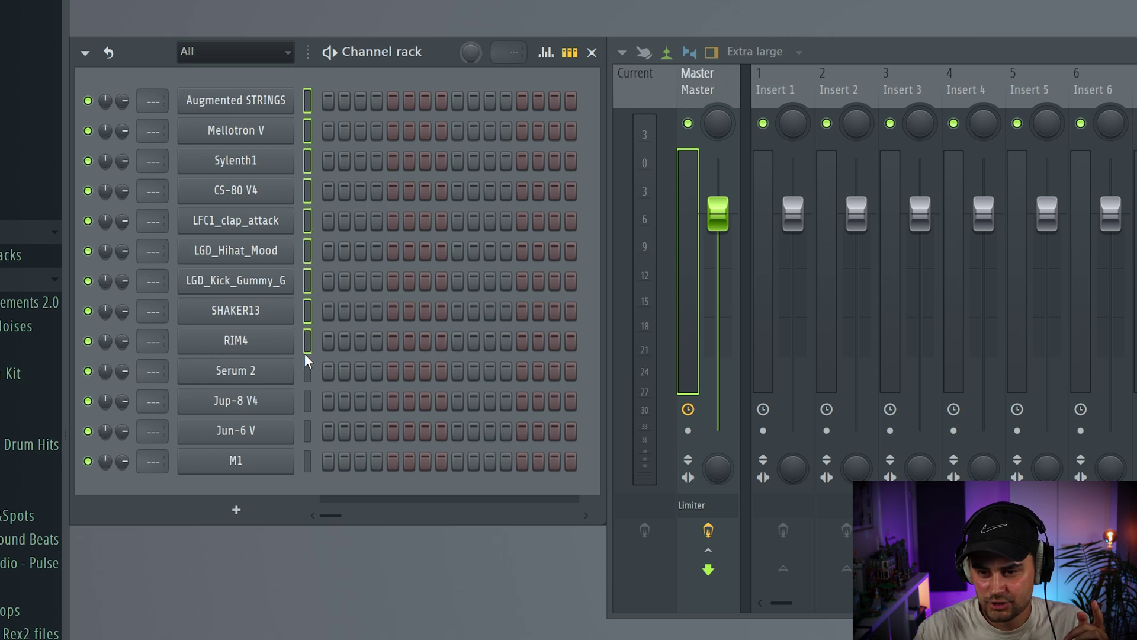
Step: Assign all thirteen selected channels to named free mixer inserts 1 through 13
left_click(86, 52)
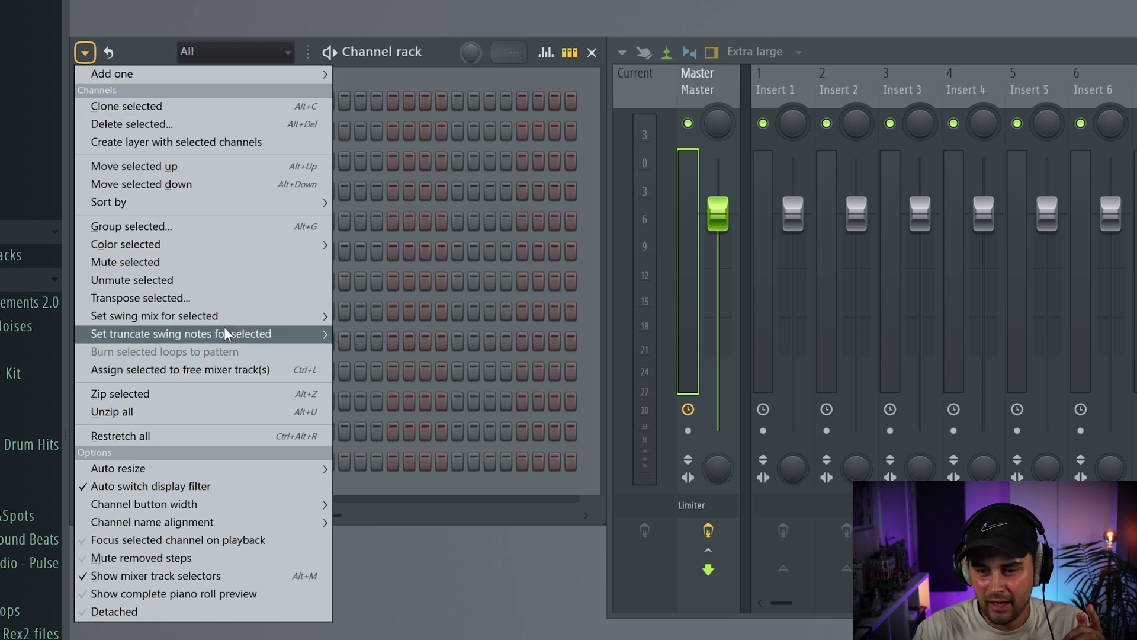
left_click(244, 369)
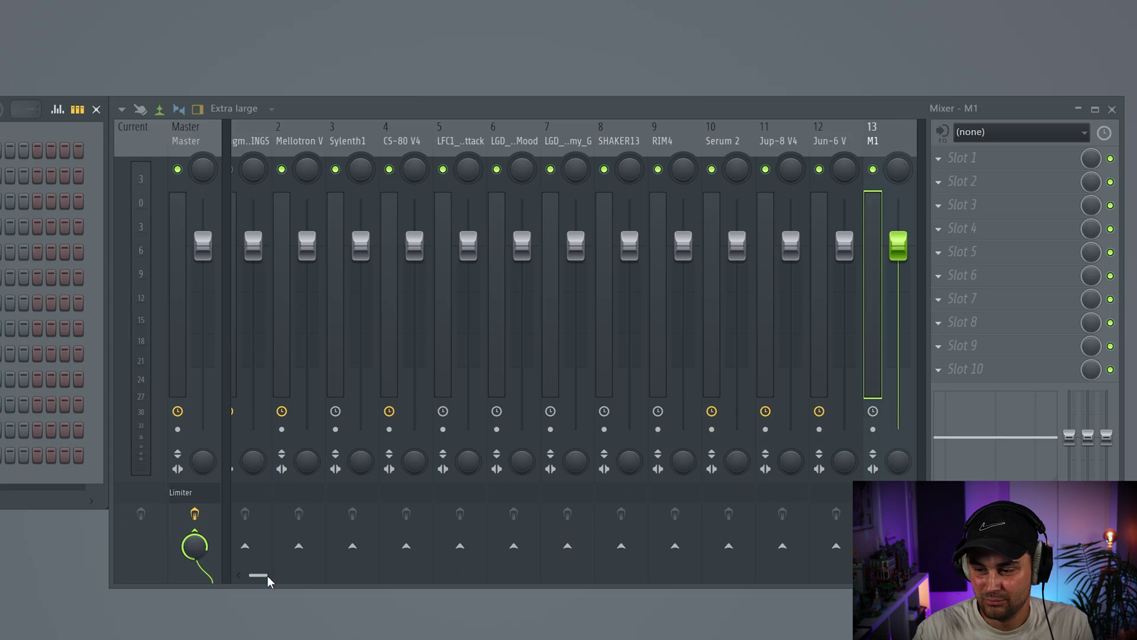
left_click_drag(267, 575, 244, 579)
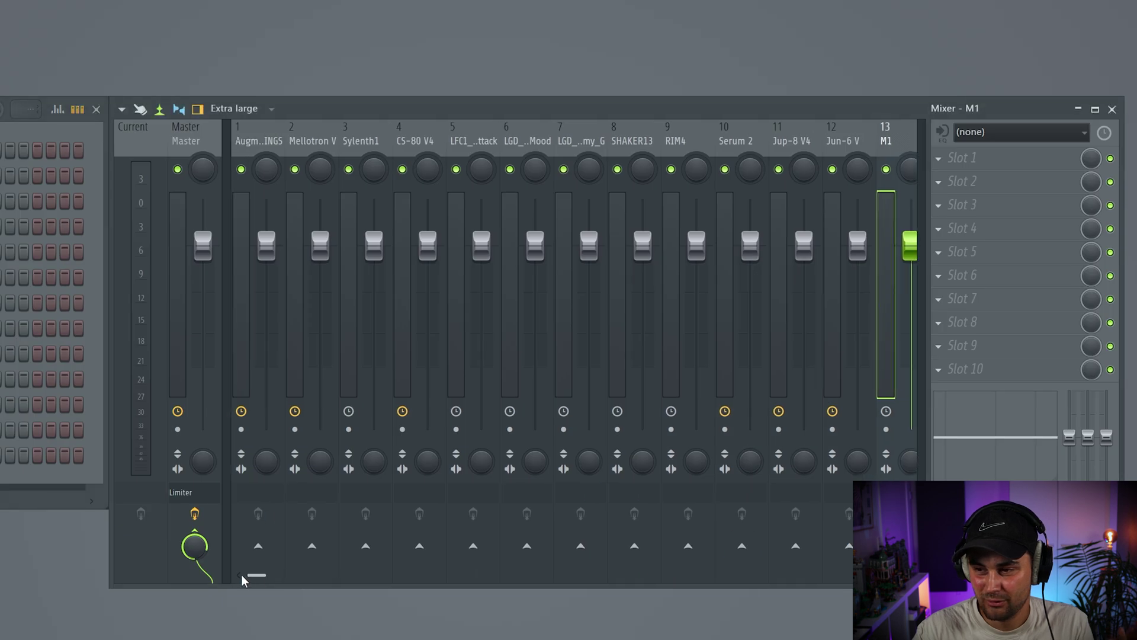
left_click(251, 146)
left_click(302, 142)
left_click(360, 142)
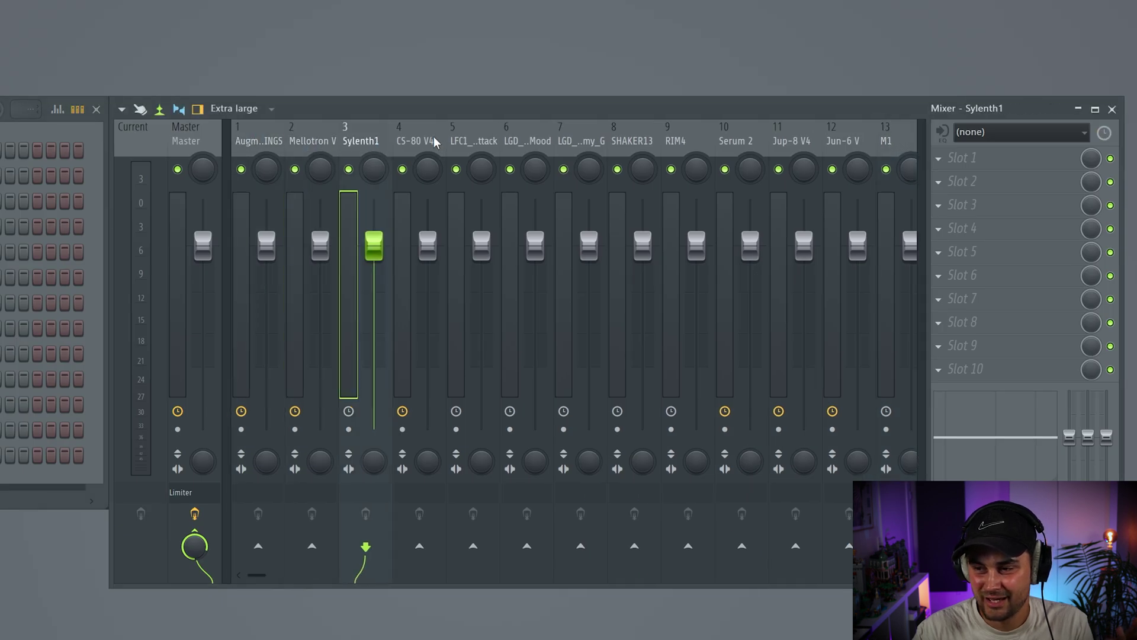
left_click(414, 141)
left_click(475, 140)
left_click(527, 141)
left_click(577, 140)
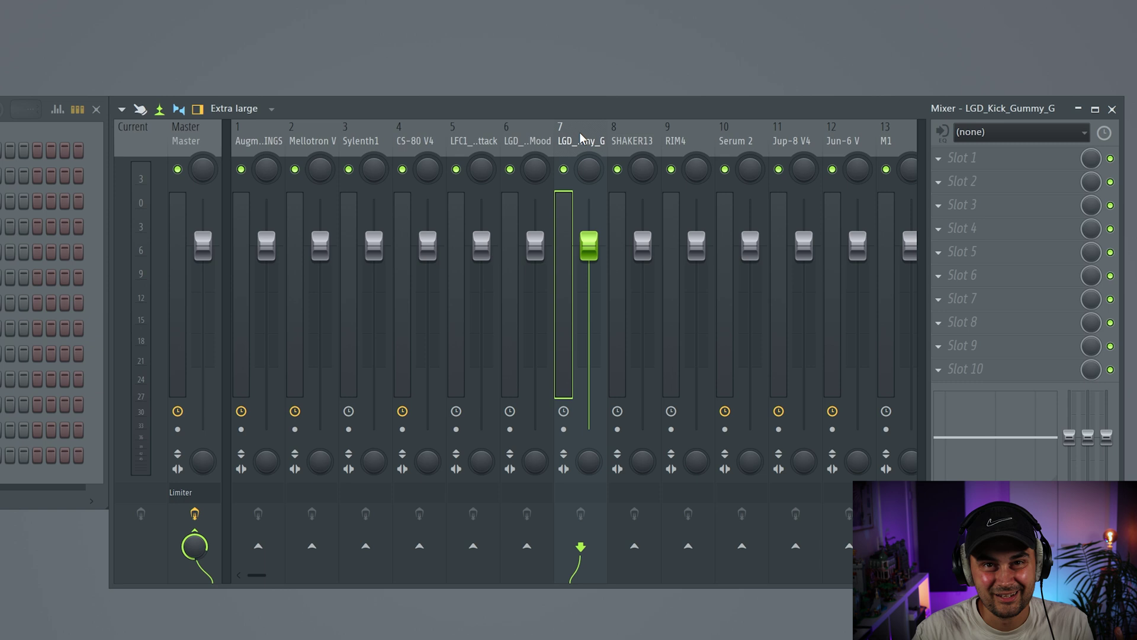
left_click(632, 141)
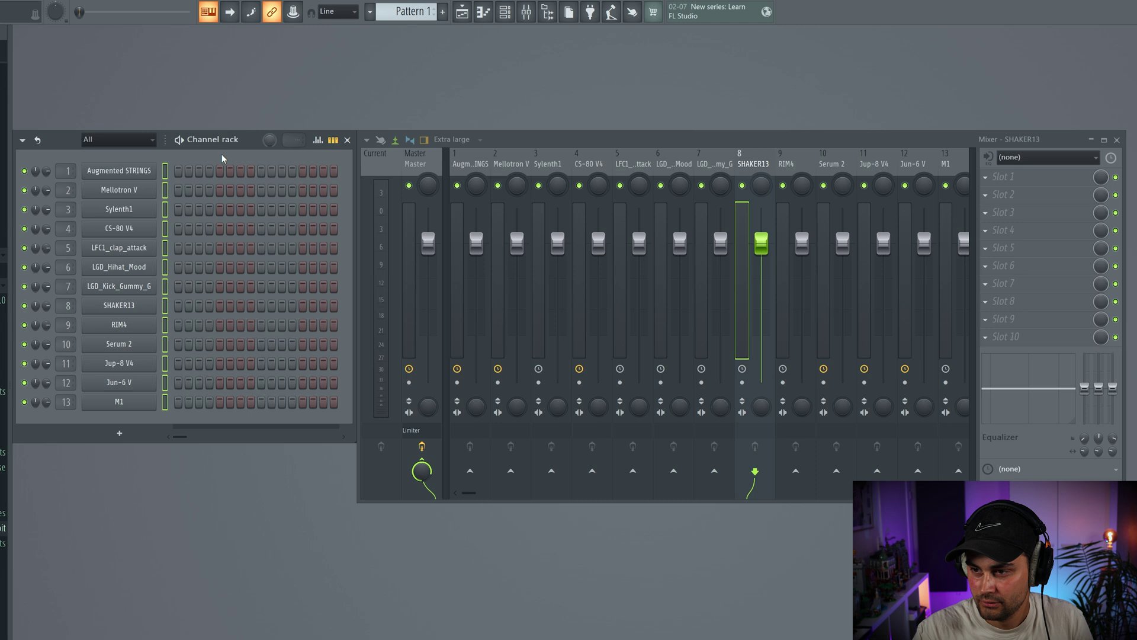
Step: Undo the mixer routing, reselect all thirteen channels, and color them randomly
key("ctrl+z")
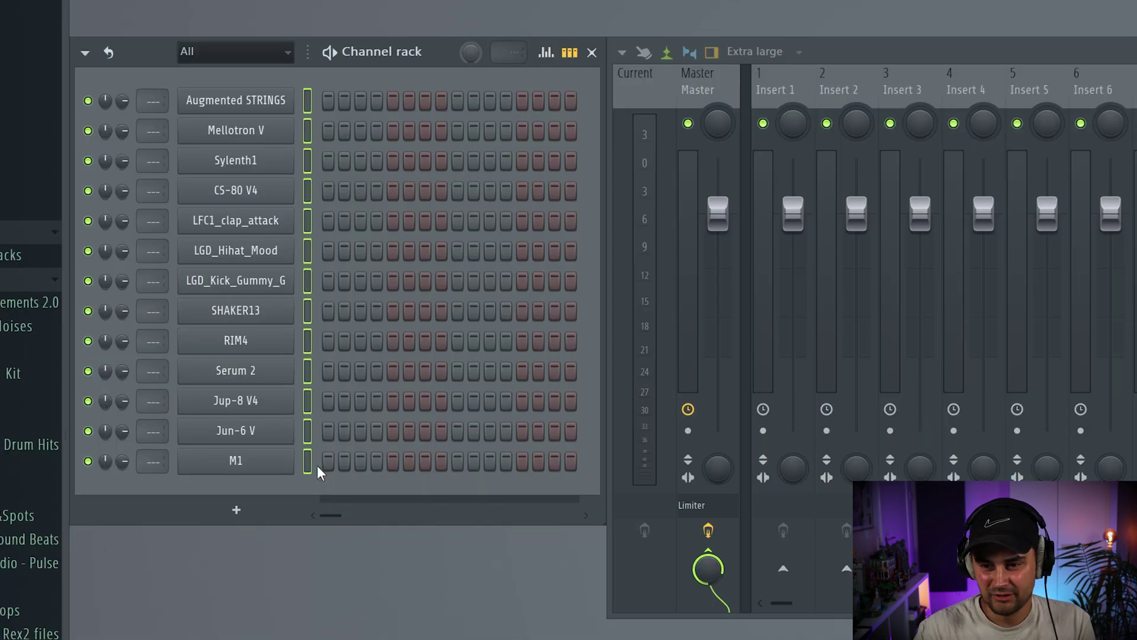
left_click(309, 460)
left_click_drag(308, 100, 307, 190)
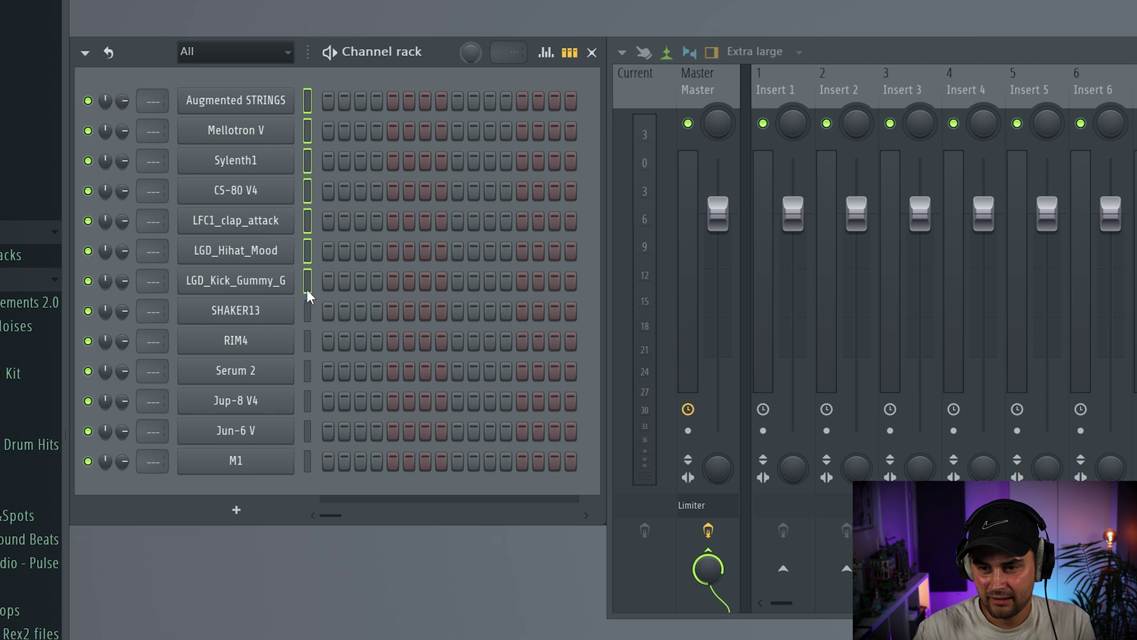
left_click_drag(309, 295, 309, 402)
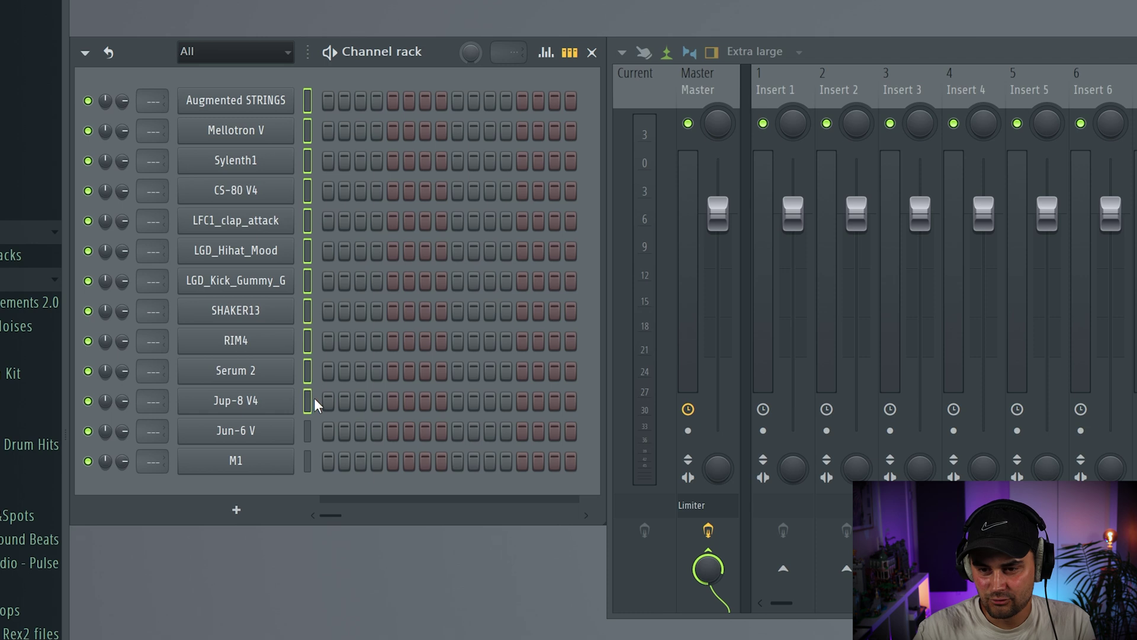
left_click(86, 53)
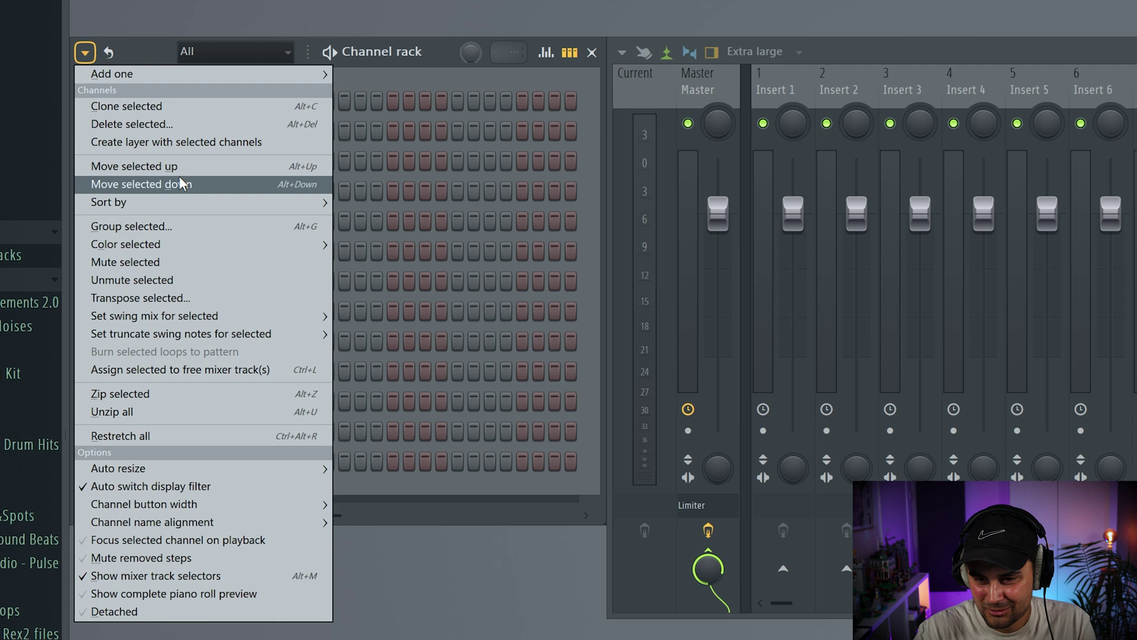
mouse_move(125, 244)
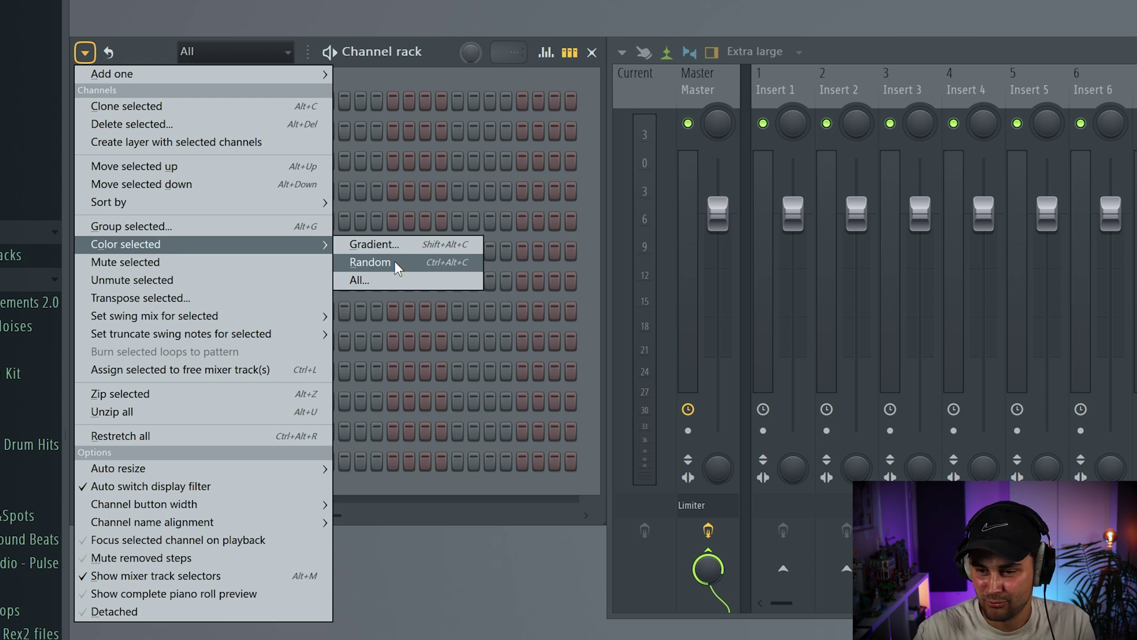
left_click(394, 260)
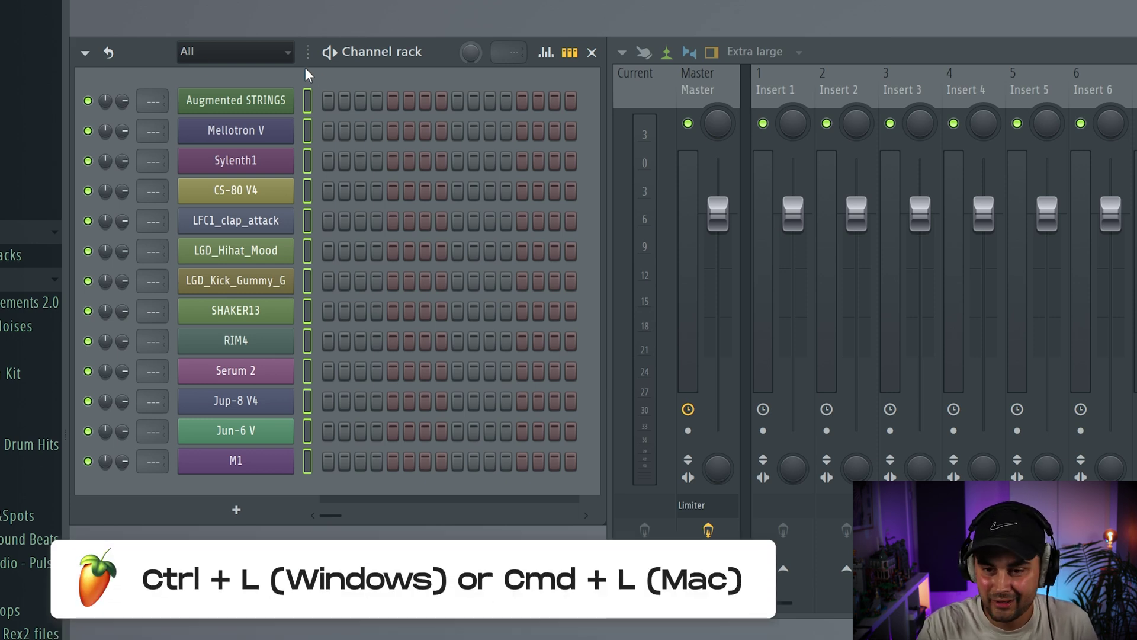
Step: Route the thirteen colored channels to matching named mixer inserts with Ctrl+L
key("ctrl+l")
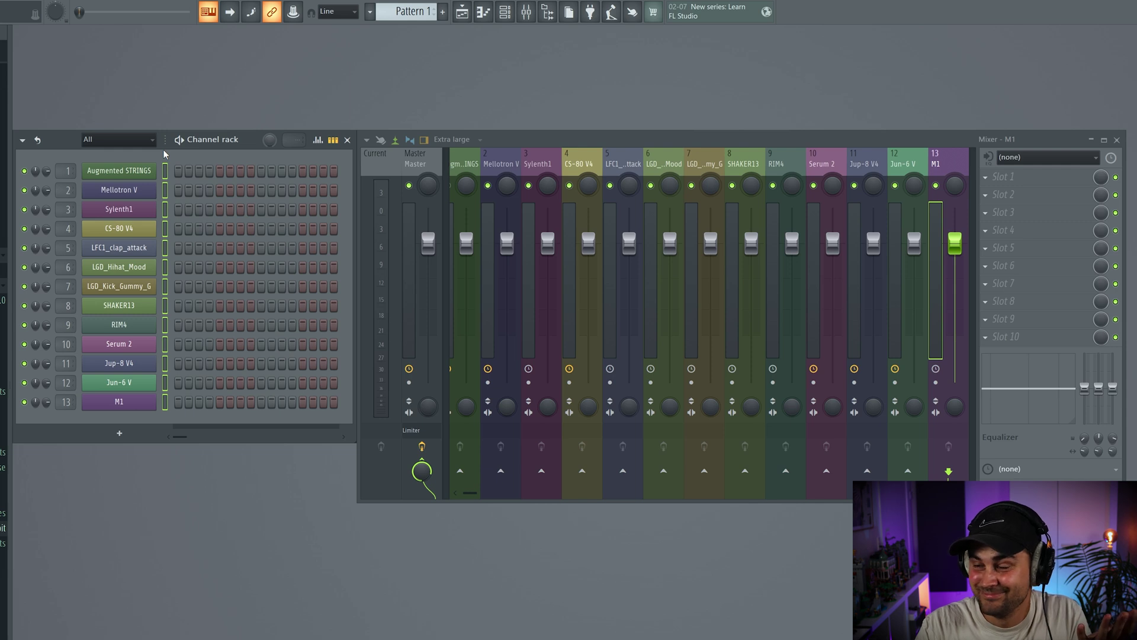